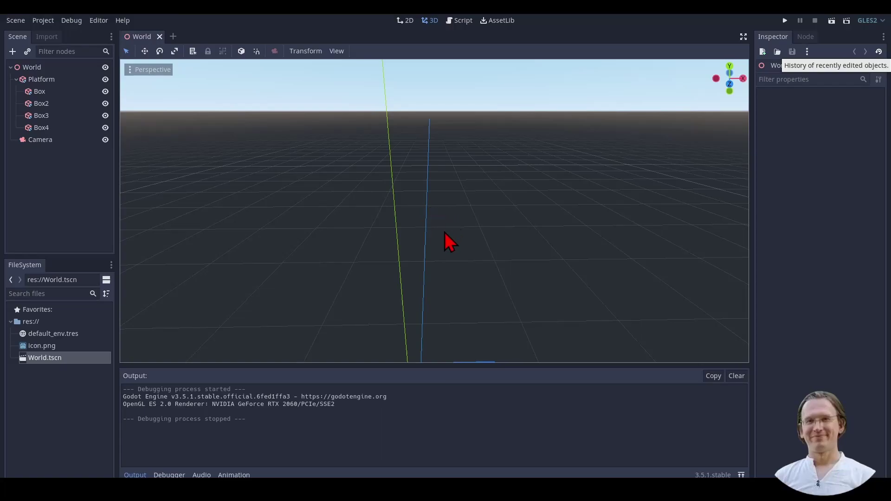
Orbit to look down on the blue platform with four red boxes, then test-run the World scene.
middle_click_drag(442, 236, 461, 204)
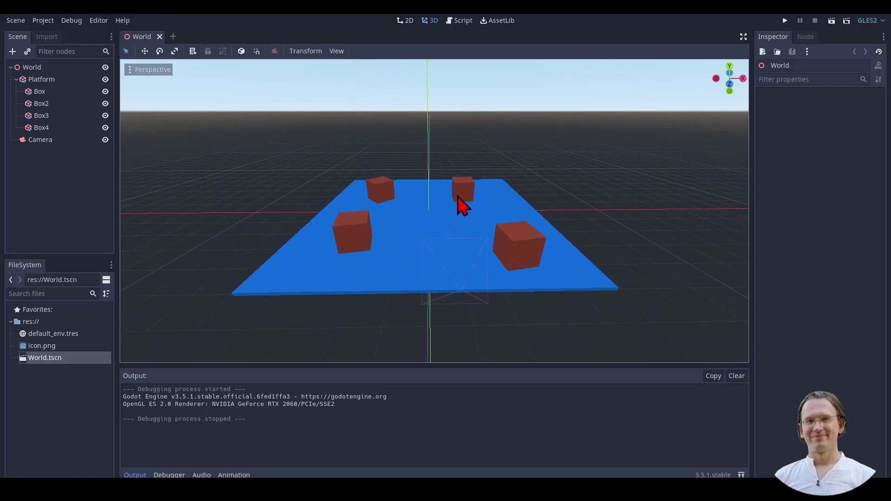
left_click(832, 21)
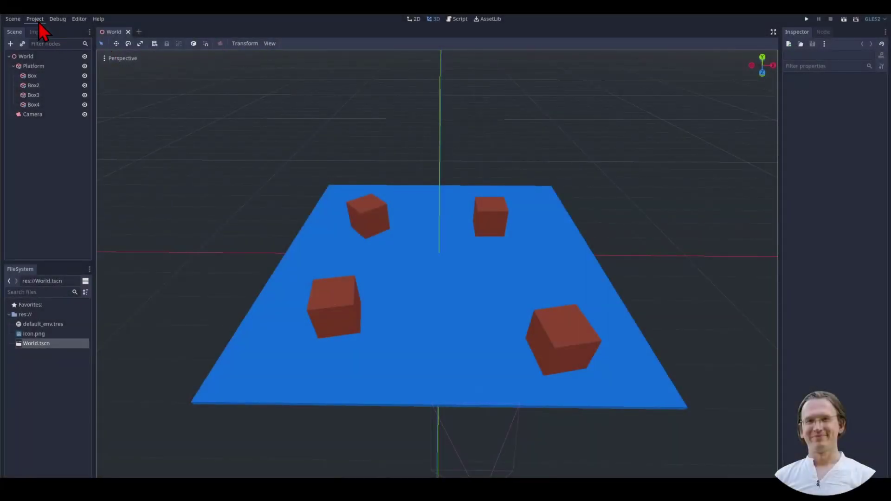
Add an Android (Runnable) preset in the Project > Export dialog.
left_click(39, 24)
left_click(39, 70)
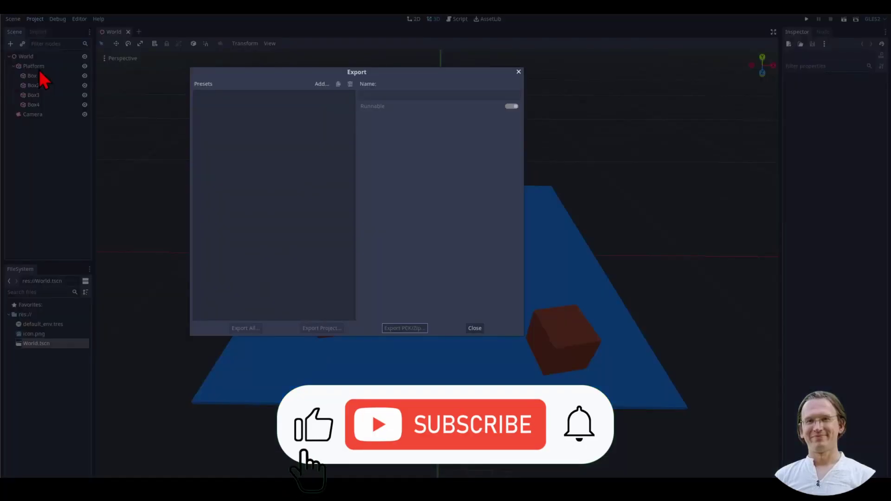
left_click(322, 84)
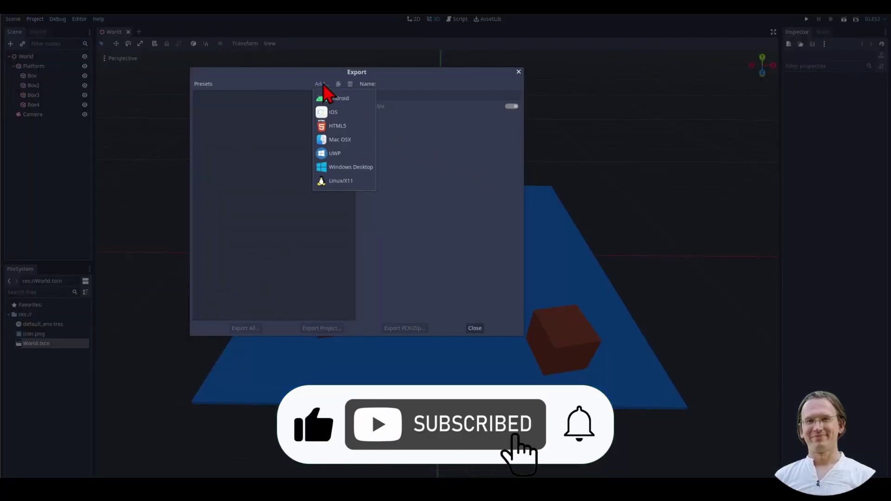
left_click(338, 99)
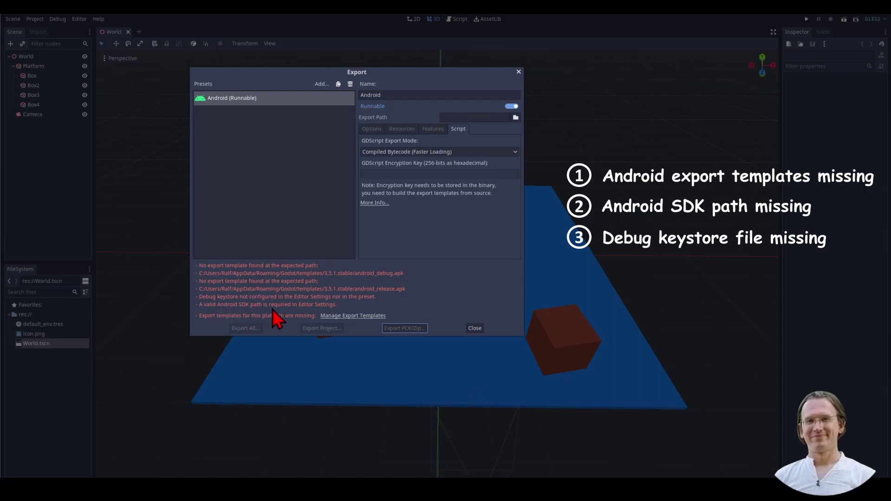
Download and install the 3.5.1.stable export templates through the export template manager.
left_click(349, 316)
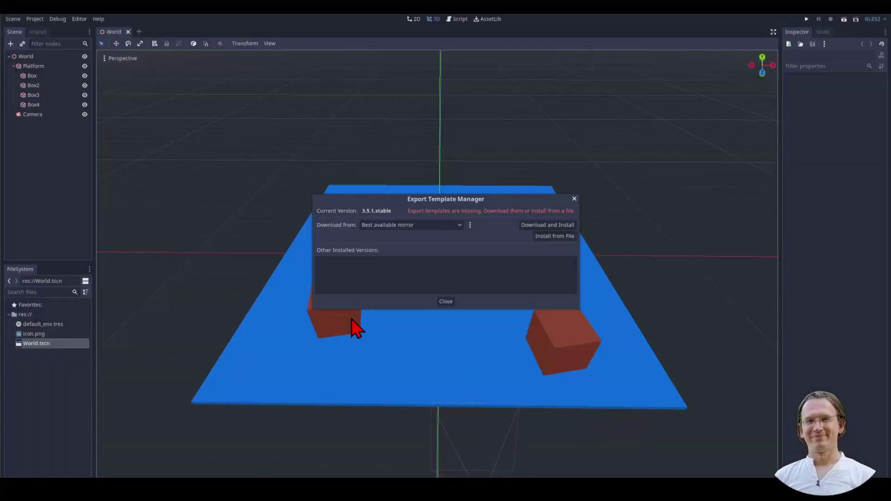
left_click(541, 225)
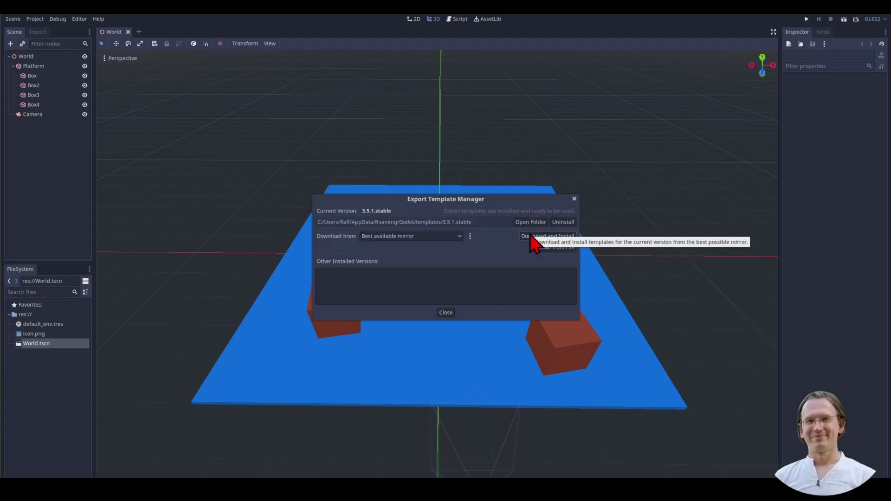
left_click(445, 312)
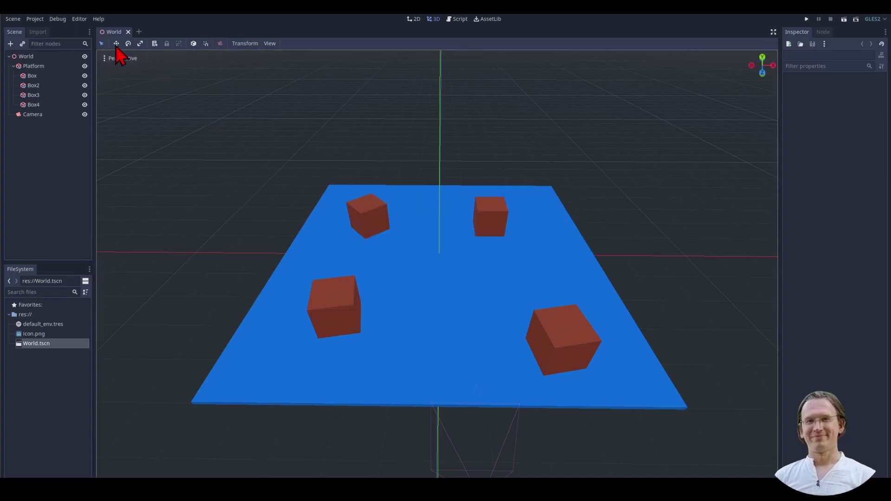
Recheck the Android preset's export warnings: only debug keystore and SDK path remain.
left_click(34, 19)
left_click(36, 65)
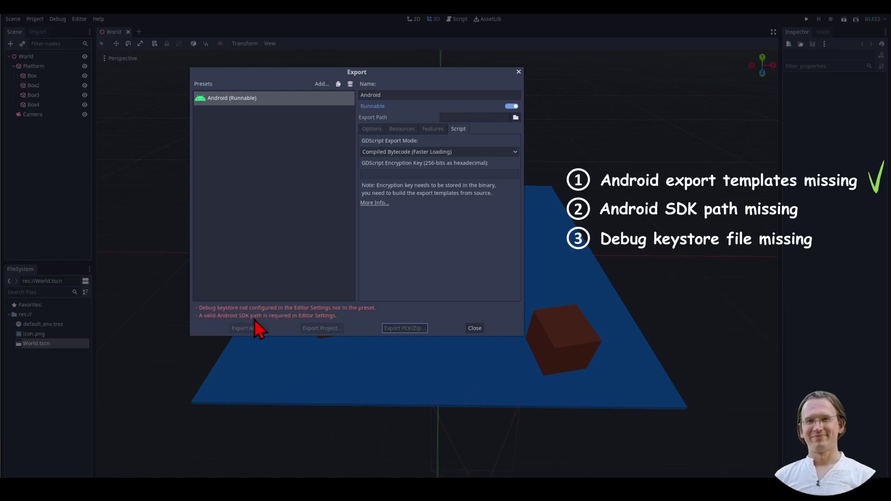
left_click(474, 328)
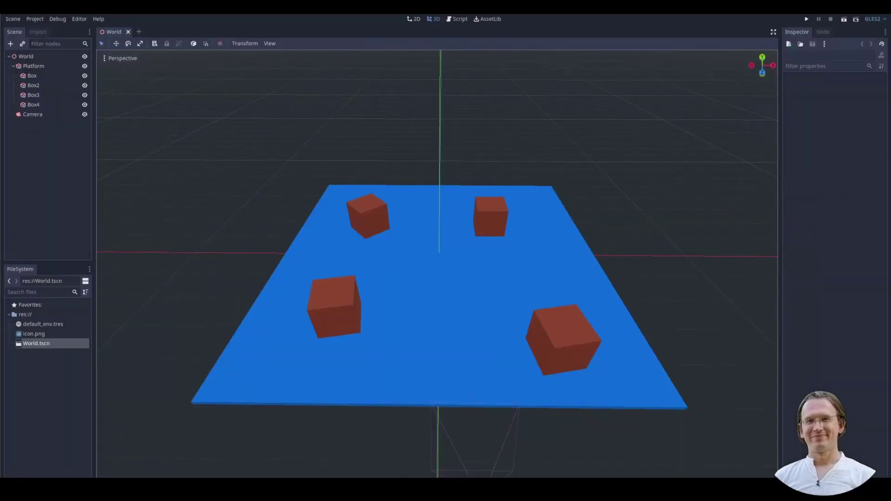
Confirm the 3.5.1.stable templates are listed as installed in Editor > Manage Export Templates.
left_click(83, 21)
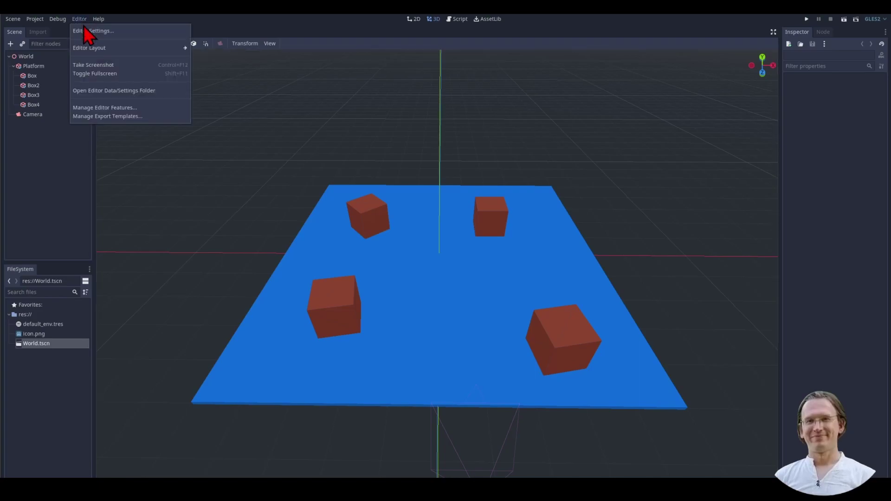
left_click(99, 117)
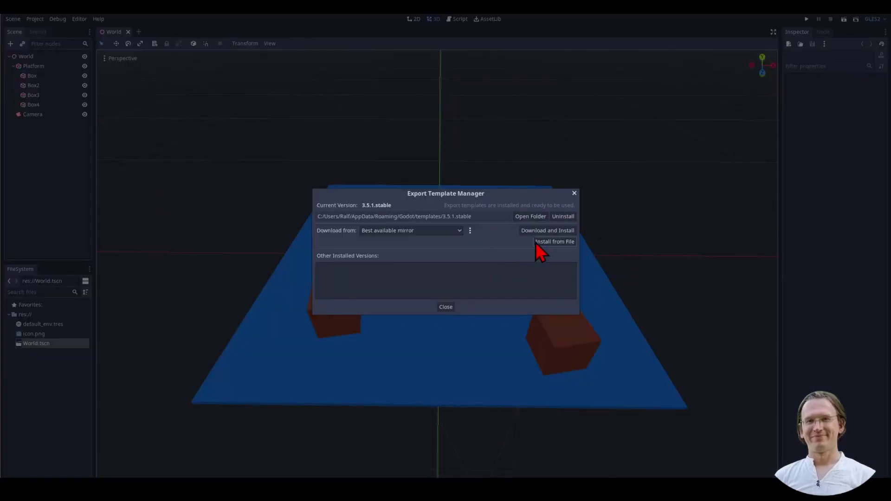
left_click(448, 307)
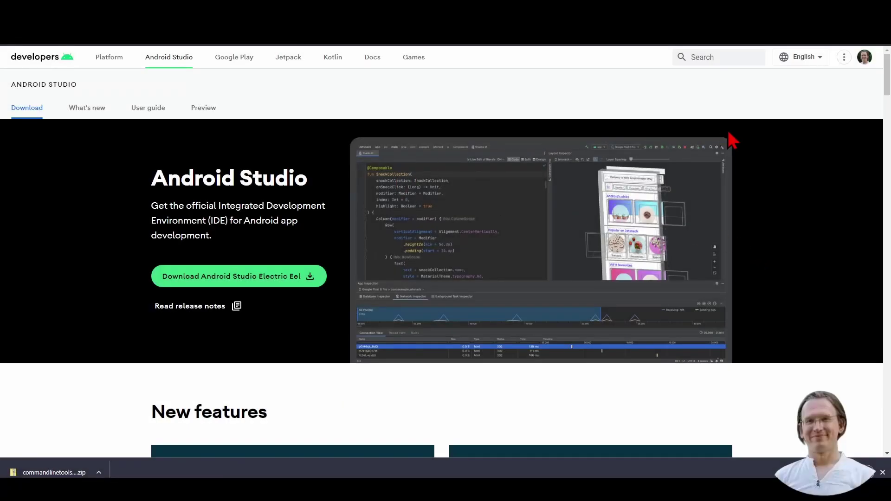
Accept the terms and save the Windows command-line tools zip into Downloads\YouTube.
left_click_drag(887, 76, 887, 330)
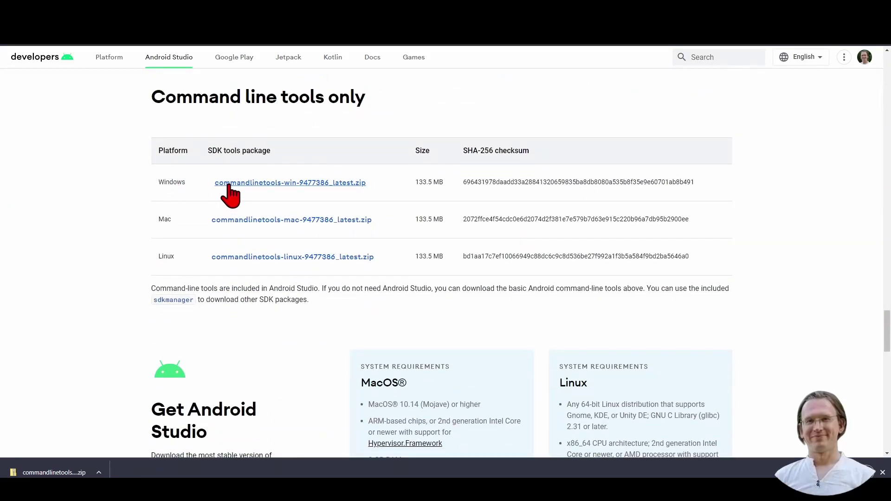
left_click(228, 185)
scroll(229, 189, "down", 20)
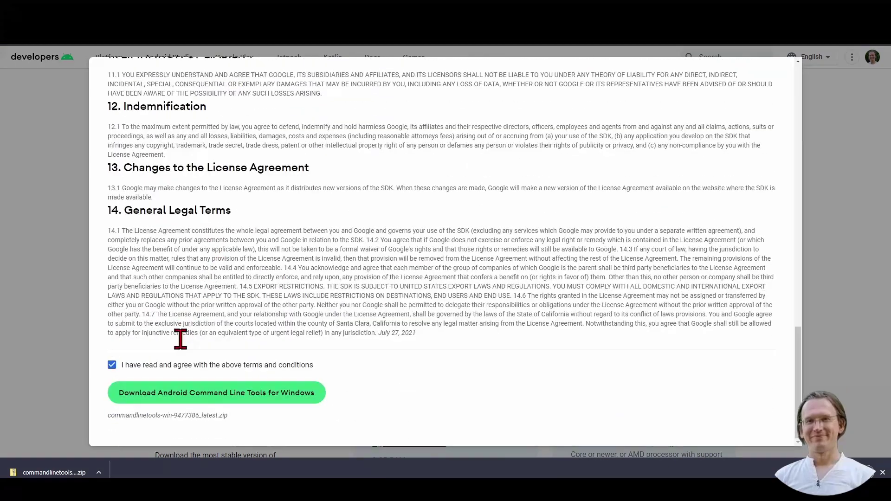
left_click(176, 395)
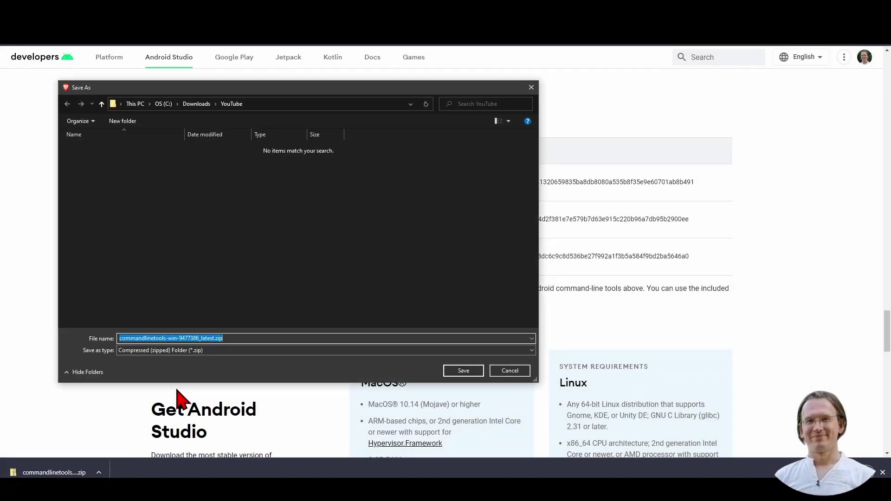
left_click(466, 372)
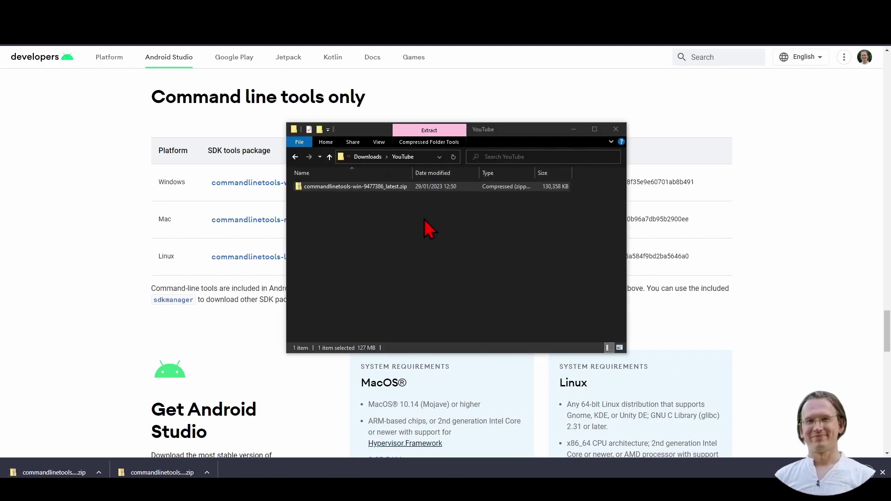
Extract the commandlinetools zip with 7-Zip and open the resulting cmdline-tools folder, selecting its path.
right_click(356, 186)
mouse_move(412, 240)
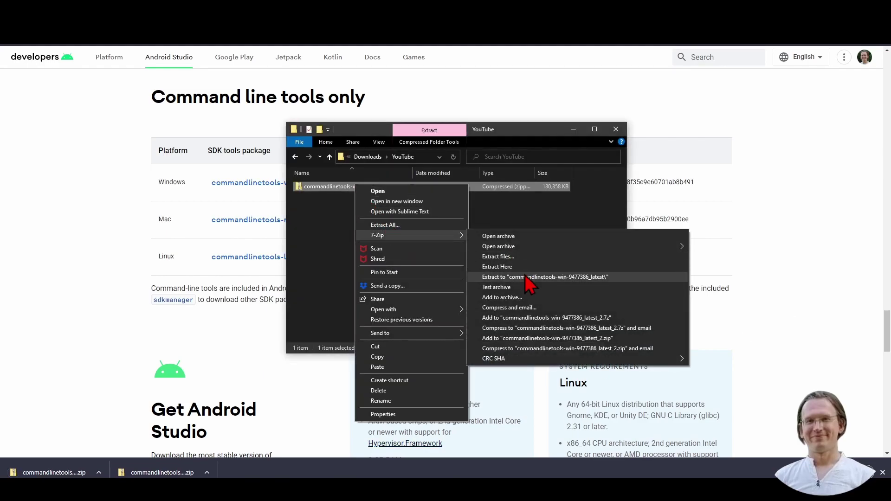
left_click(517, 266)
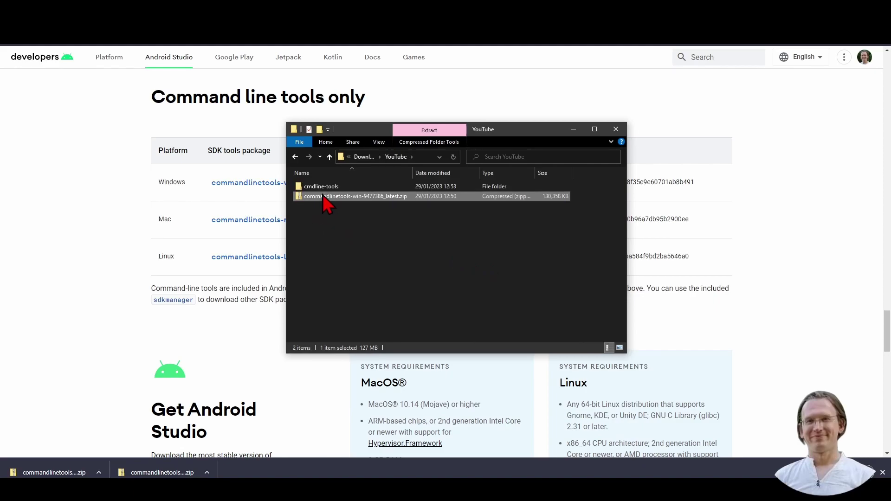
left_click(322, 188)
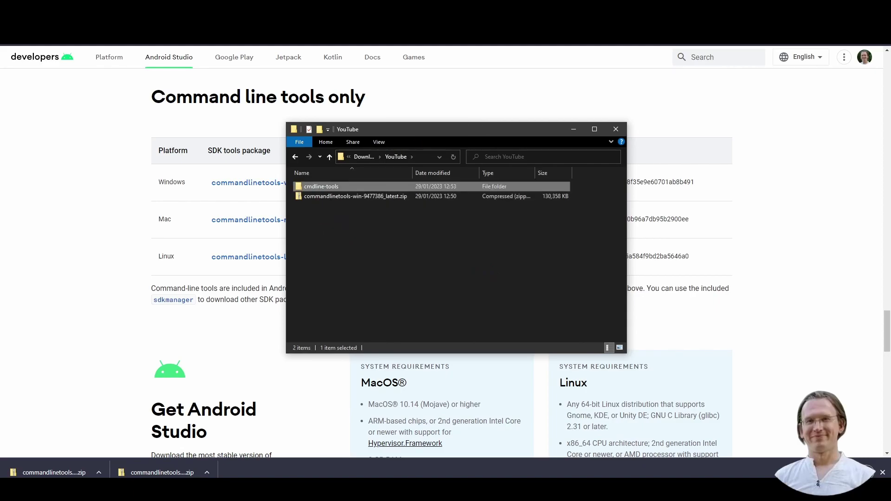
key("Return")
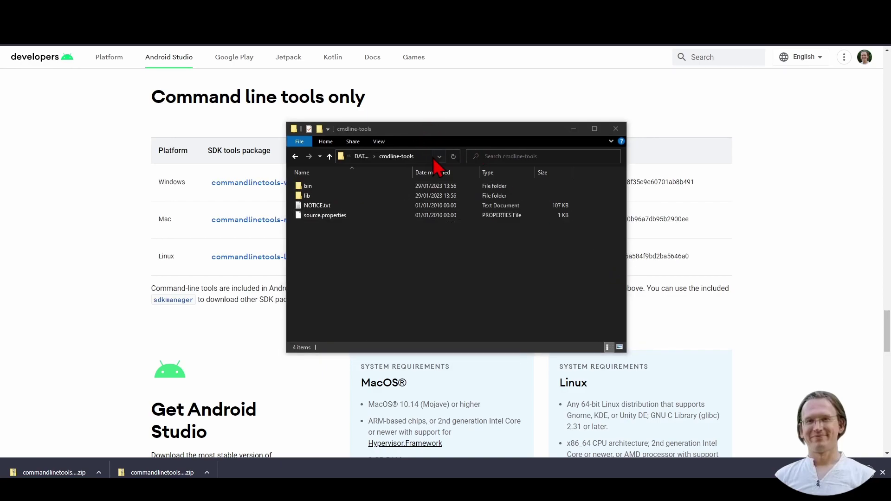
left_click(421, 157)
key("ctrl+c")
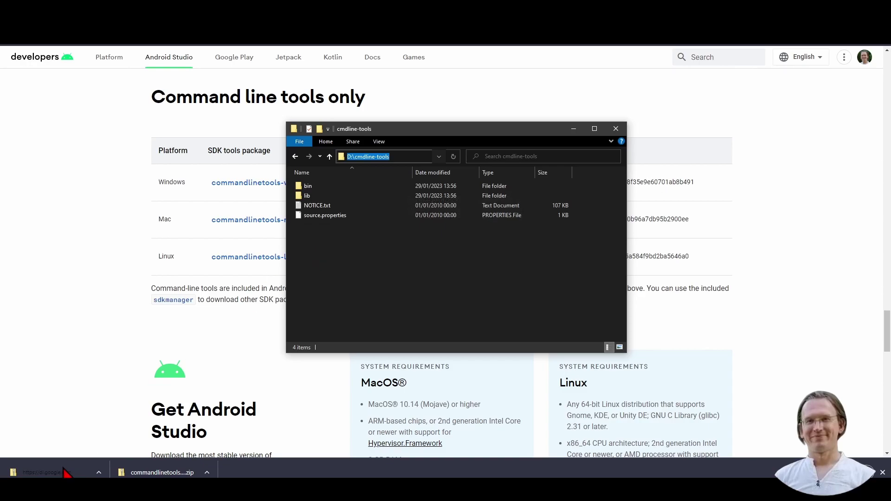
Launch Command Prompt as administrator from the Windows search.
key("super")
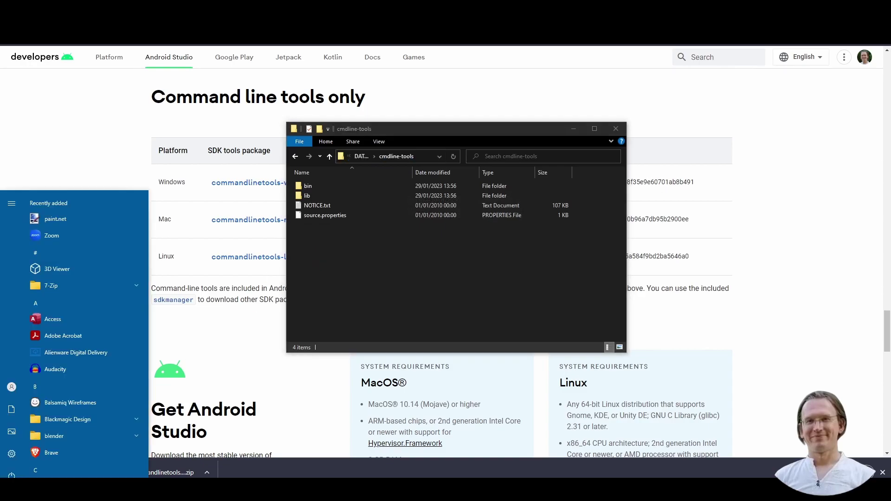
type("cmd")
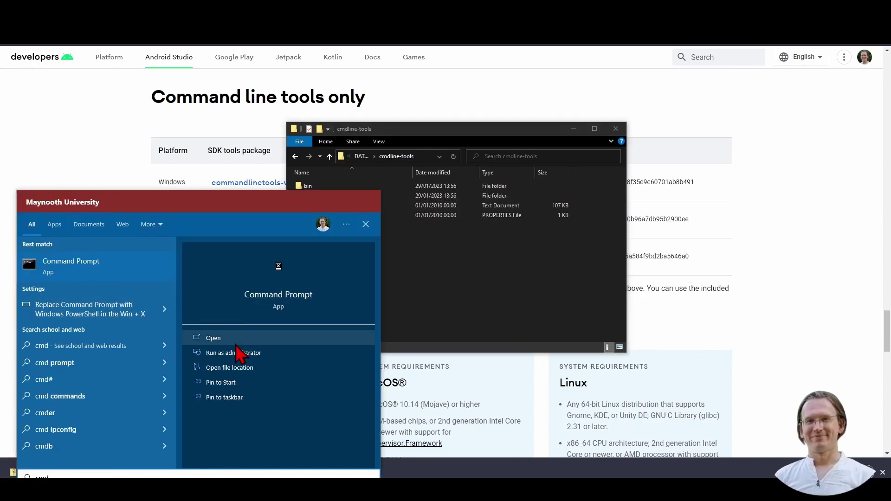
left_click(227, 352)
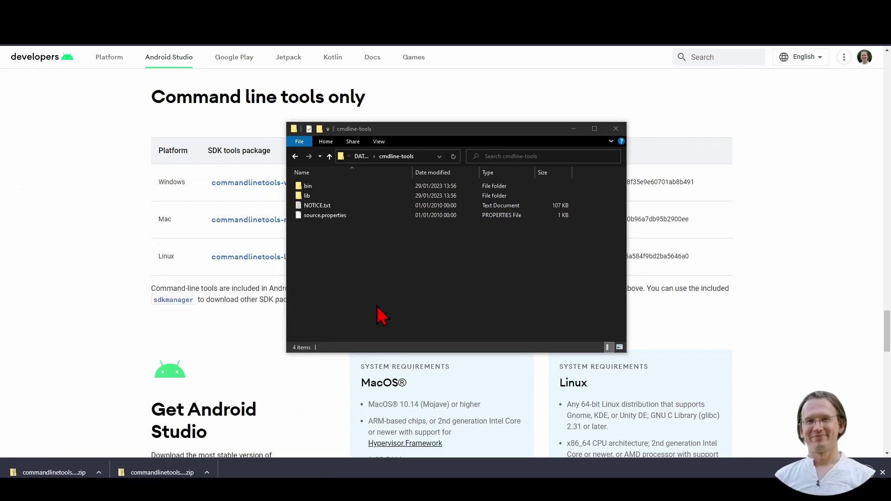
left_click(317, 247)
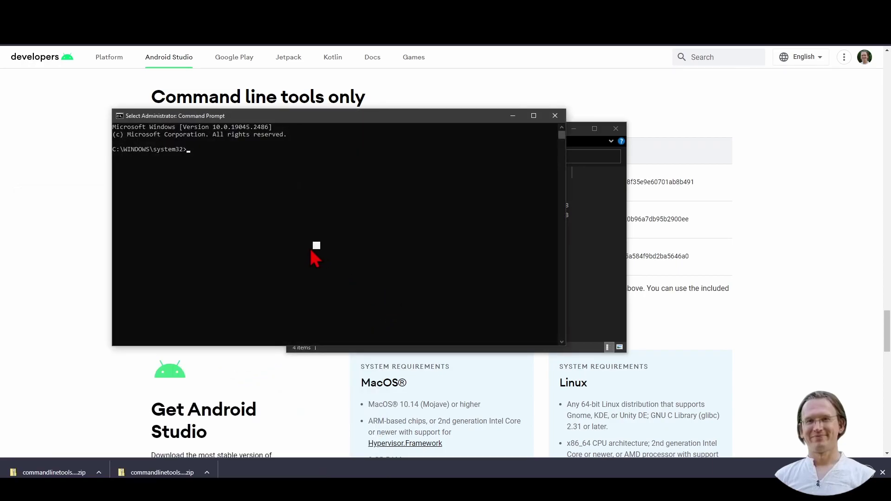
Change to D:\cmdline-tools\bin and list its .bat tools with dir.
type("d:")
key("Return")
type("cd ")
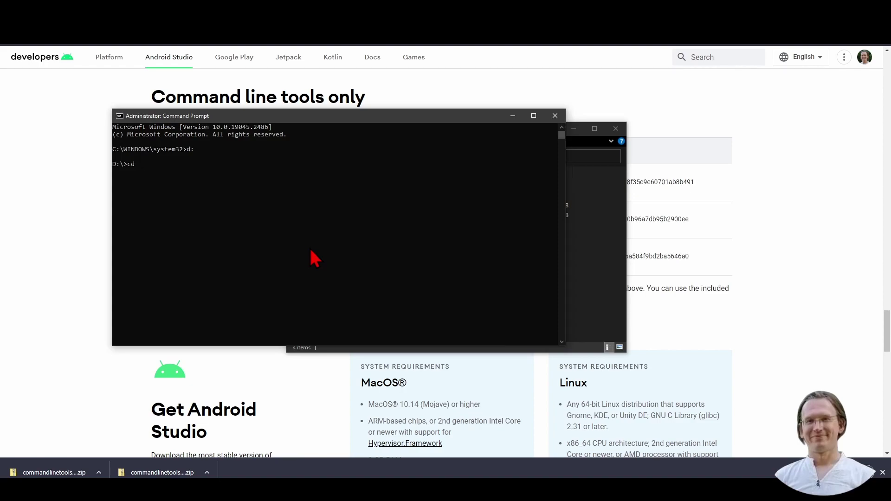
type("cmd")
key("Tab")
key("Return")
type("cd bin")
key("Return")
type("dir")
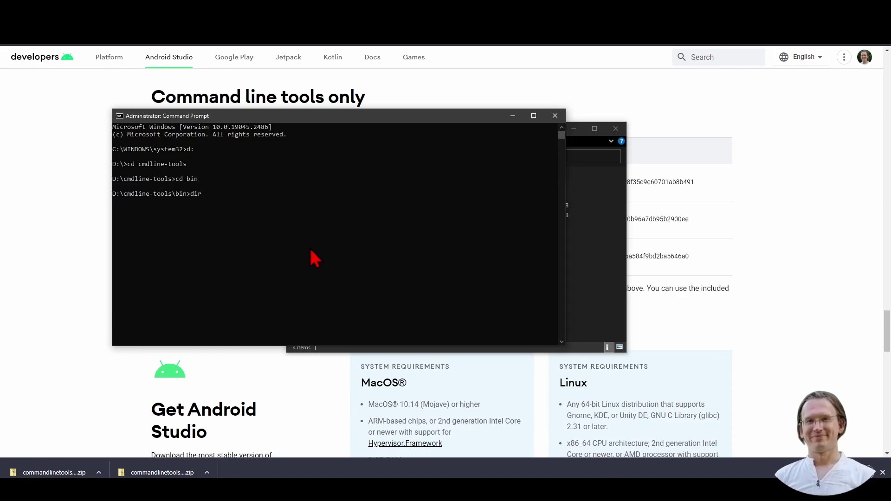
key("Return")
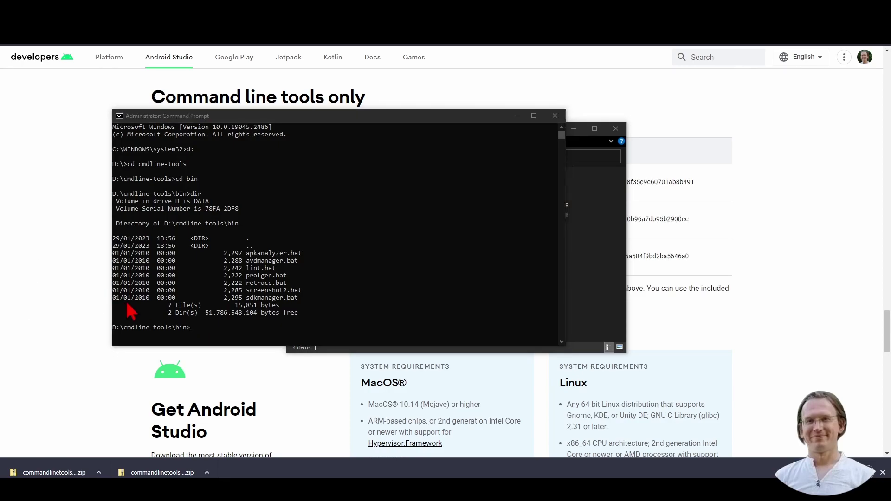
Run the sdkmanager --sdk_root=D:\cmdline-tools install command for platform-tools, build-tools 30.0.3, android-31, cmake and ndk.
left_click(203, 337)
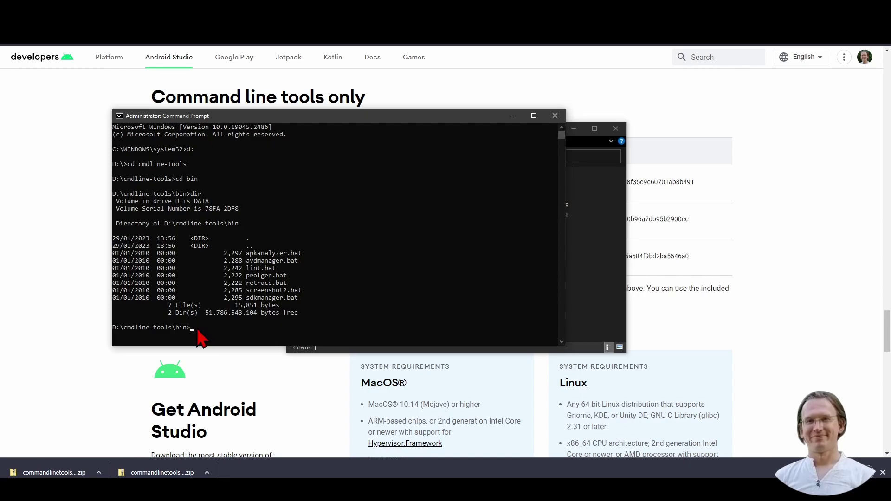
type("sdkmanager --sdk_root=D:\\cmdline-tools \"platform-tools\" \"build-tools;30.0.3\" \"platforms;android-31\" \"cmdline-tools;latest\" \"cmake;3.10.2.4988404\" \"ndk;21.4.7075529\"")
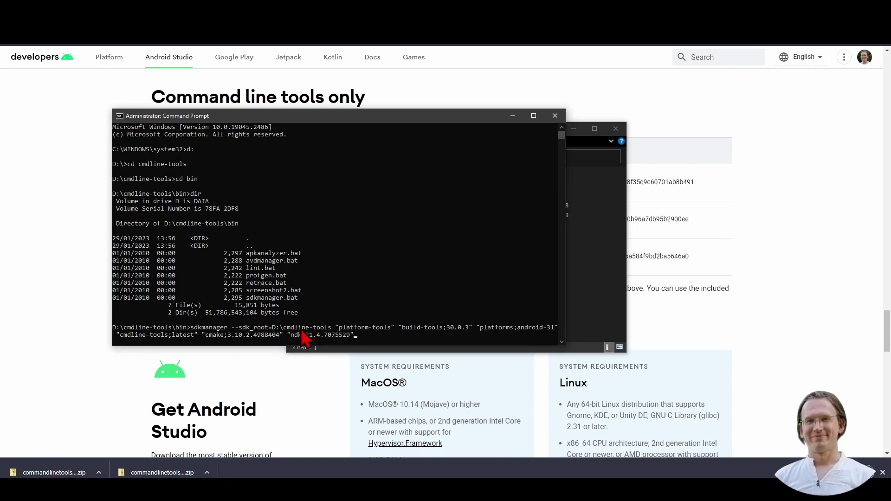
key("Return")
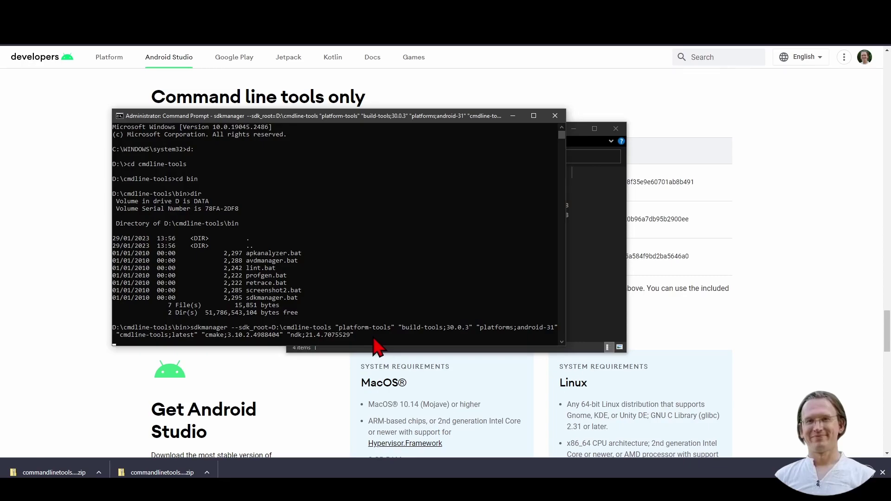
Move the folder window to the right and accept the licence with y to start downloads.
left_click(597, 215)
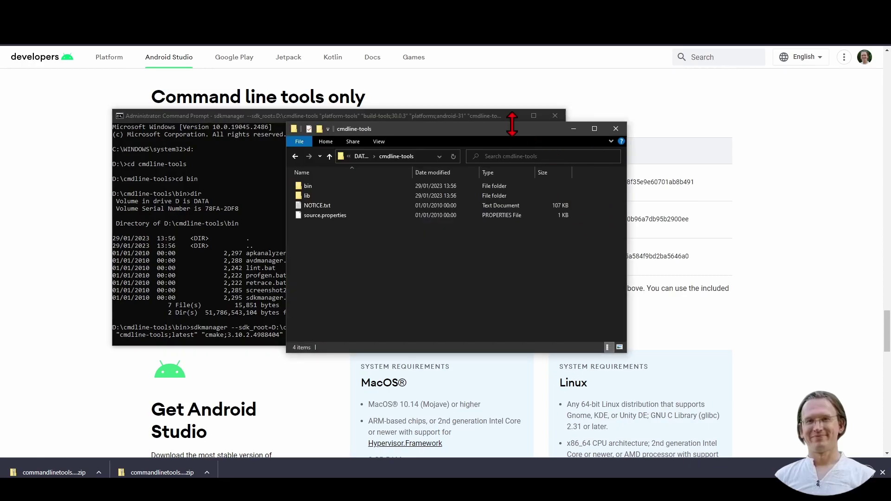
left_click_drag(505, 134, 684, 123)
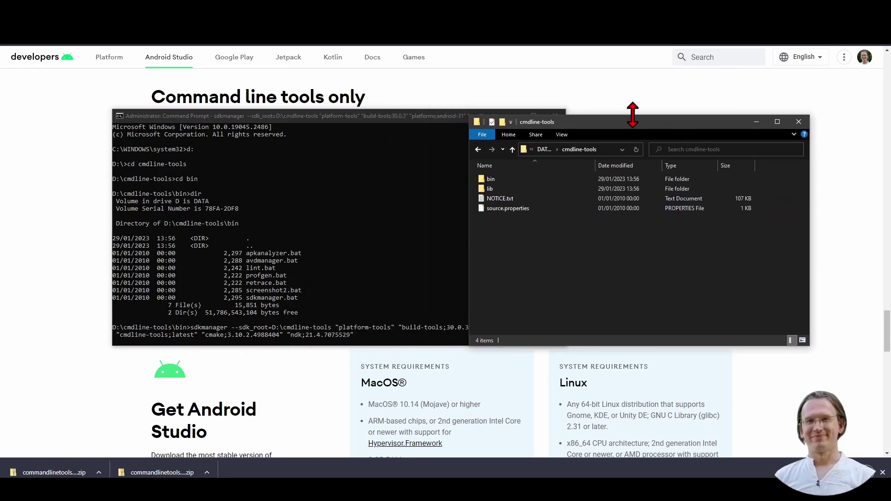
left_click_drag(613, 125, 671, 120)
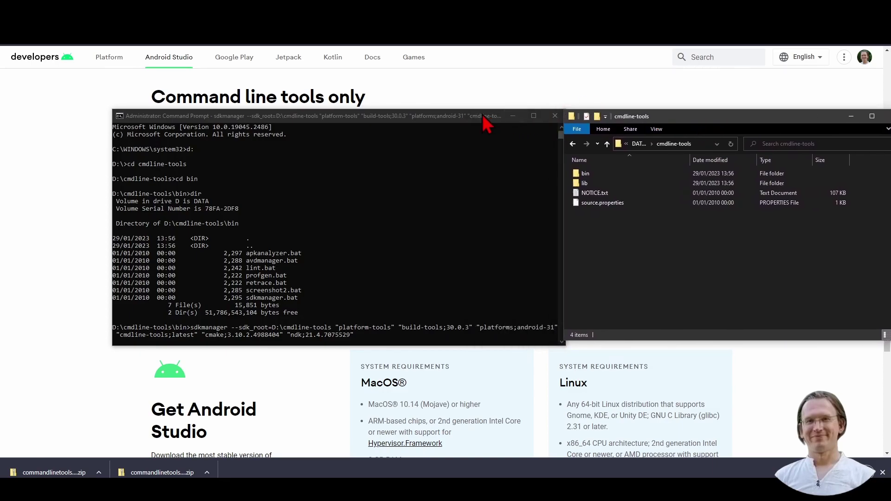
left_click_drag(482, 115, 464, 113)
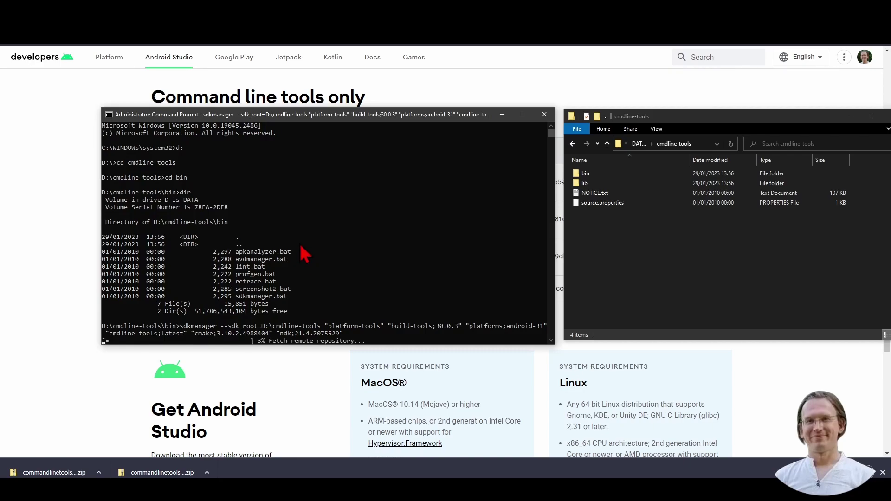
type("y")
key("Return")
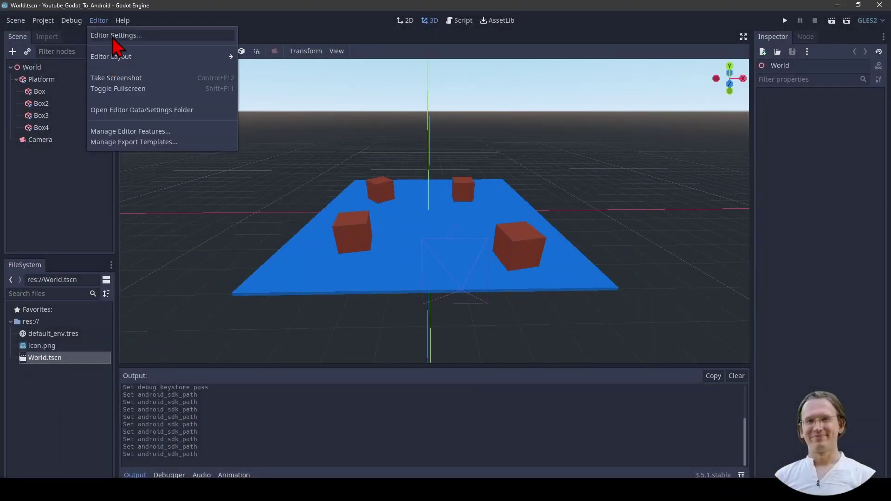
Set the Android SDK Path to D:\cmdline-tools in Editor Settings, then reopen Project > Export.
left_click(116, 36)
left_click(418, 92)
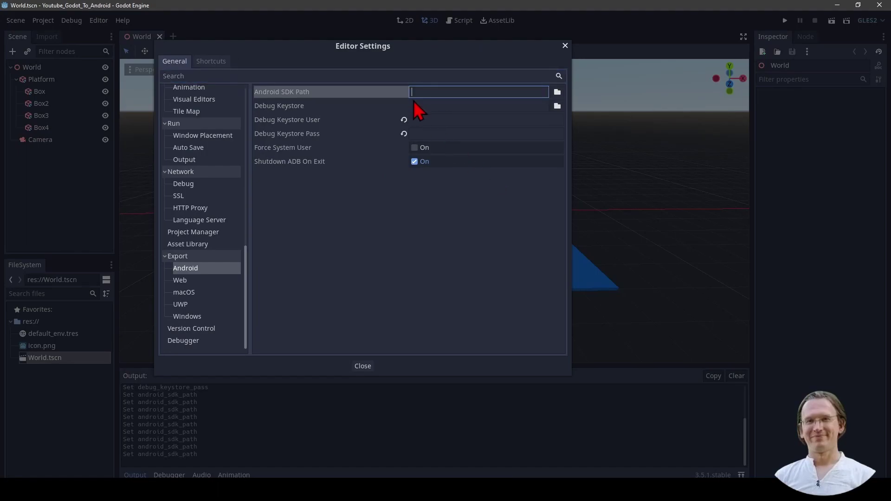
key("ctrl+v")
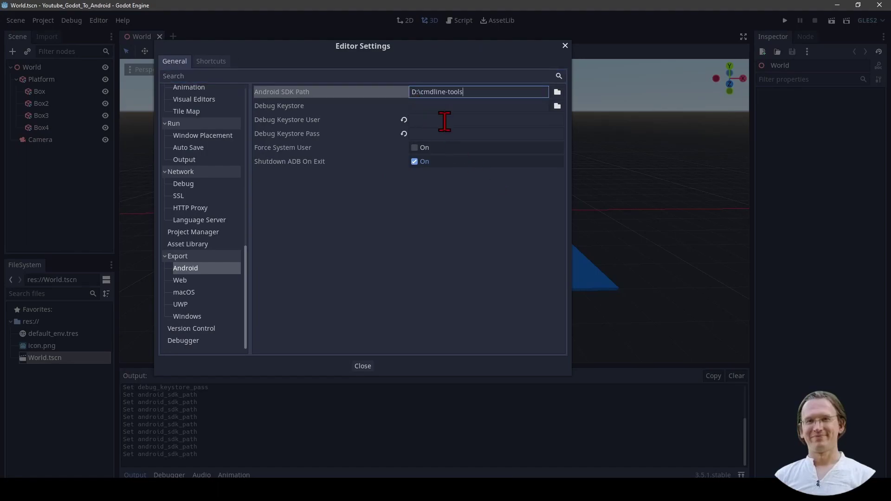
left_click(363, 366)
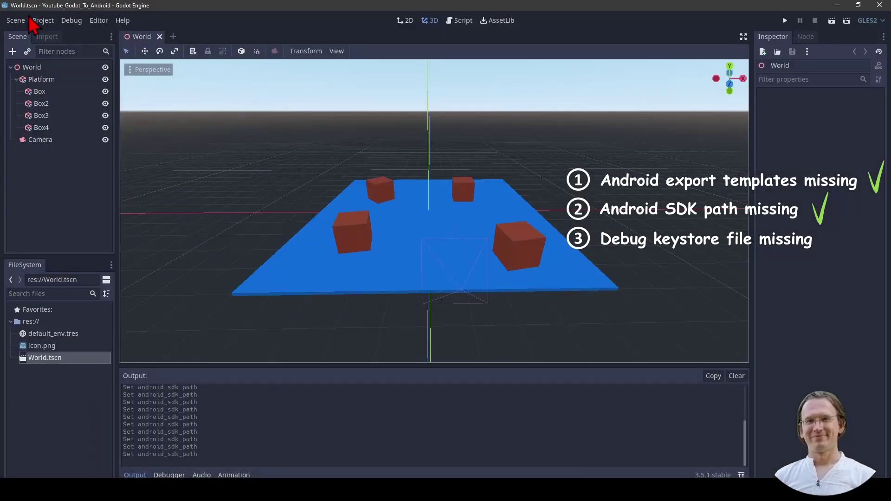
left_click(43, 21)
left_click(58, 78)
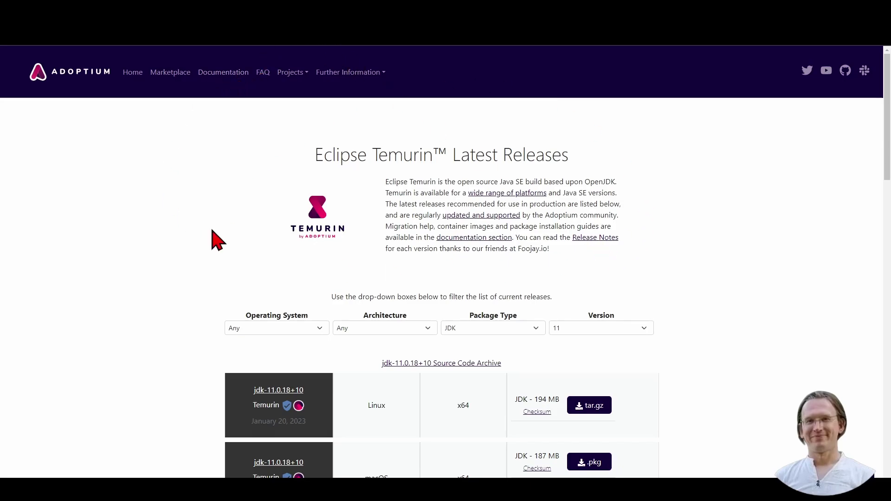
Scroll down to the jdk-11.0.18+10 rows with the Windows x64 .msi and .zip downloads.
scroll(566, 274, "down", 5)
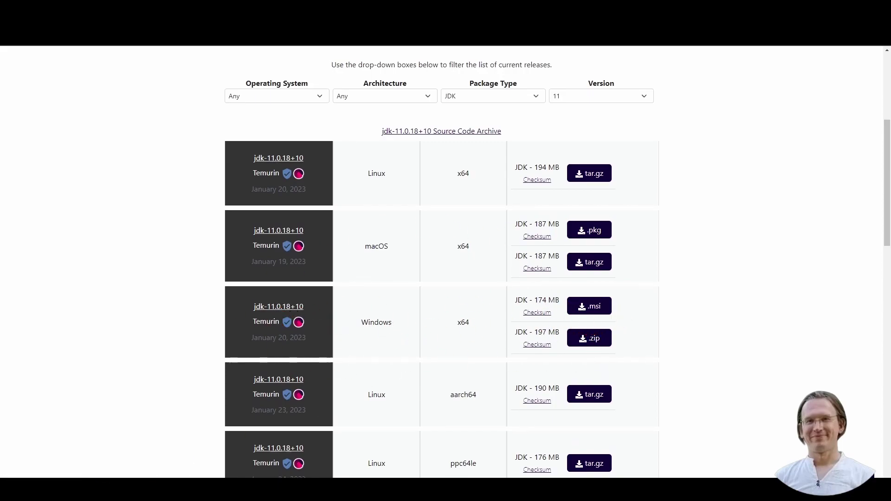
Open an administrator Command Prompt in the Temurin JDK 11 bin folder.
mouse_move(99, 489)
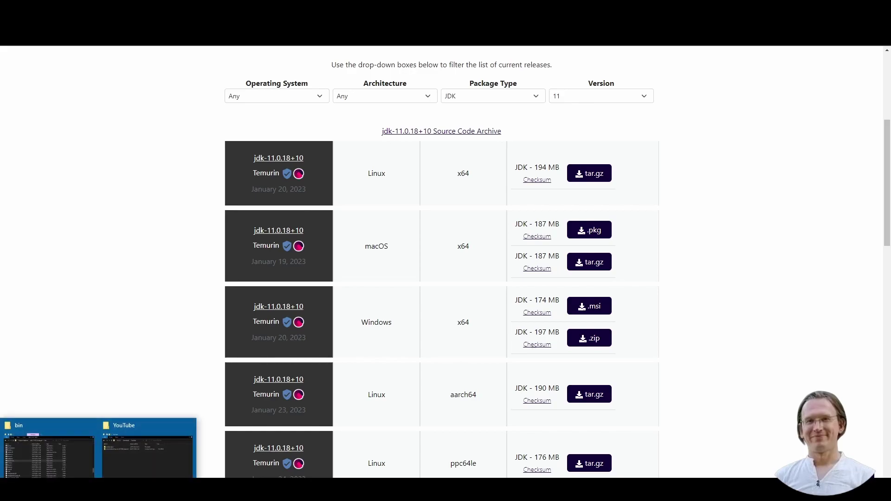
left_click(50, 457)
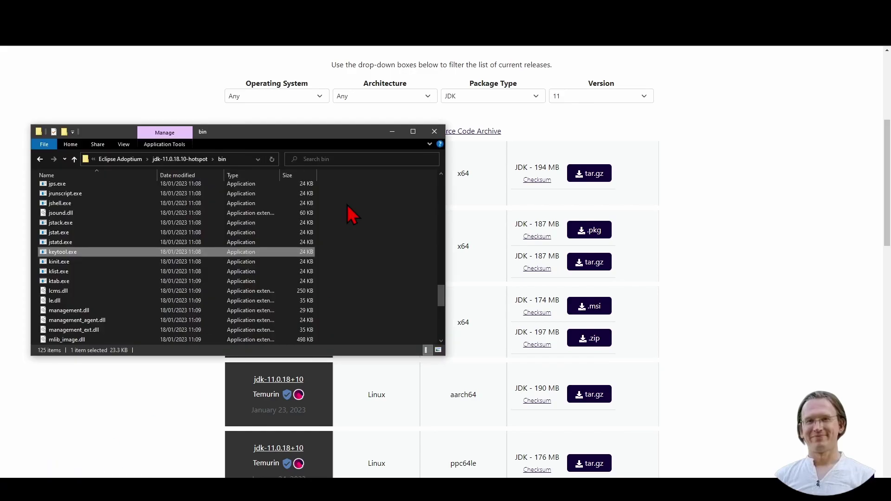
left_click(242, 159)
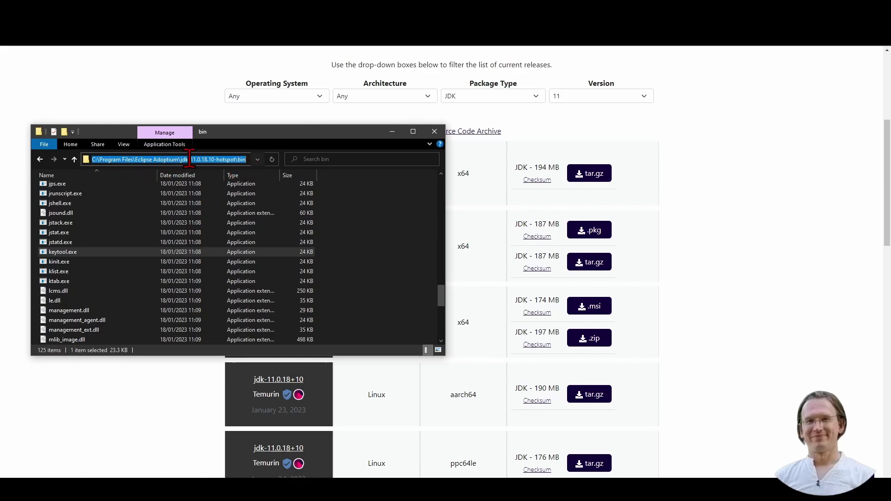
left_click(639, 253)
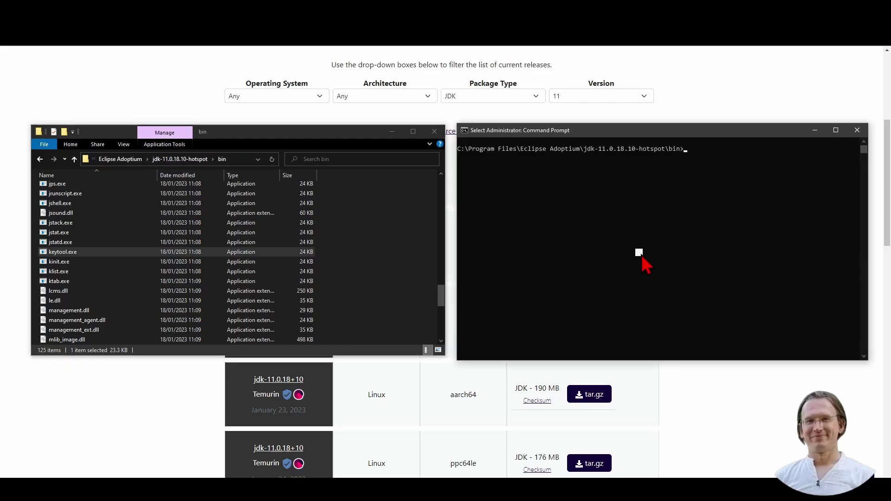
Run keytool -genkeypair to create a pkcs12 debug.keystore with alias androiddebugkey.
key("Escape")
type("keytool -keyalg RSA -genkeypair -alias androiddebugkey -keypass android -keystore debug.keystore -storepass android -dname \"CN=Android Debug,O=Android,C=US\" -validity 9999 -deststoretype pkcs12")
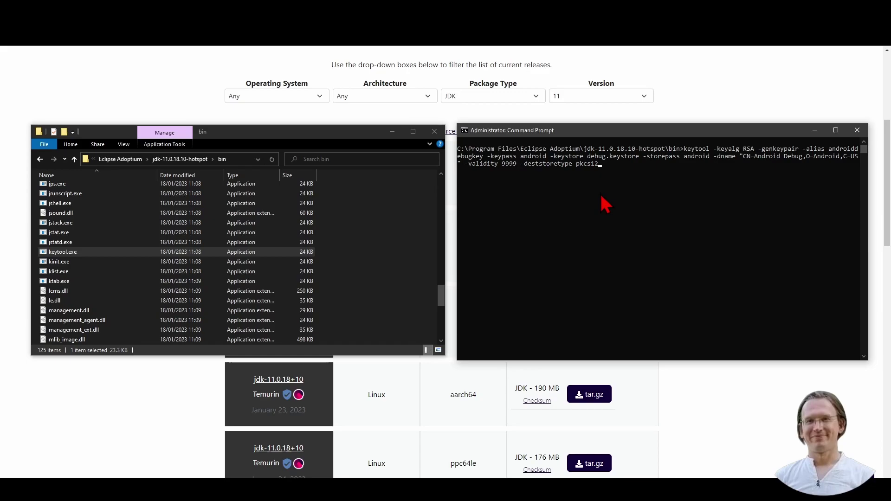
key("Return")
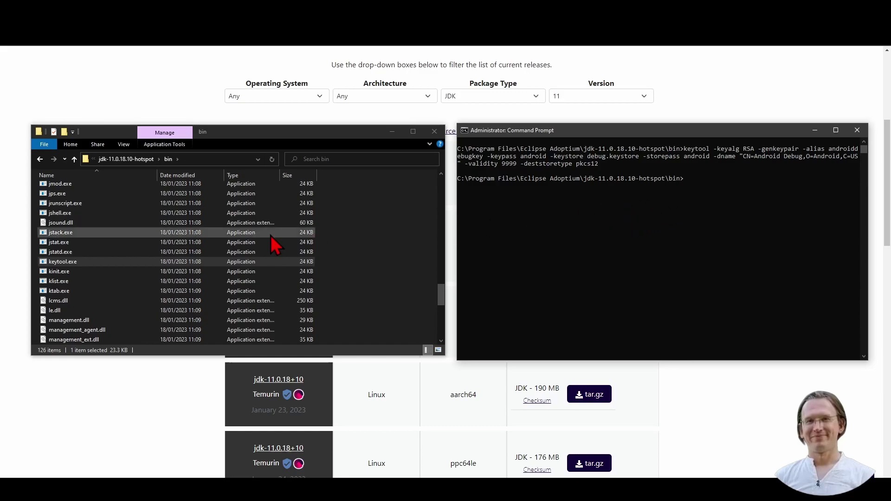
Copy debug.keystore from the JDK bin folder into the Downloads\YouTube folder.
scroll(74, 242, "down", 2)
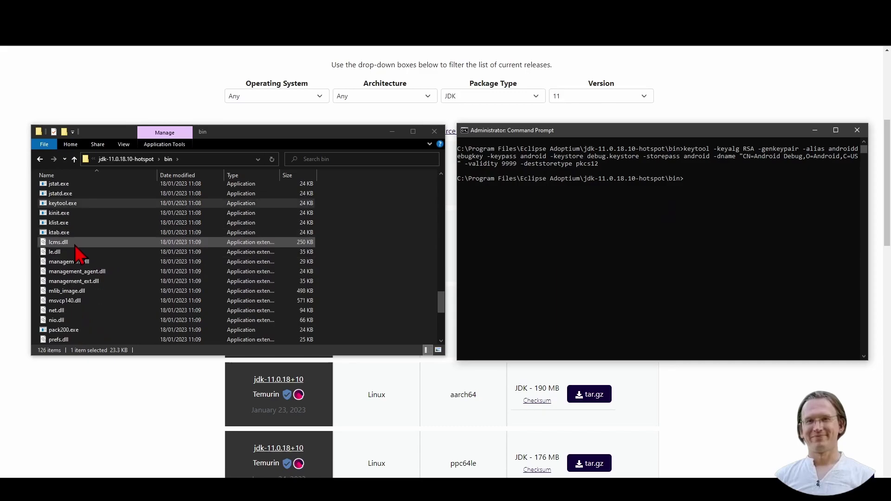
scroll(74, 250, "up", 7)
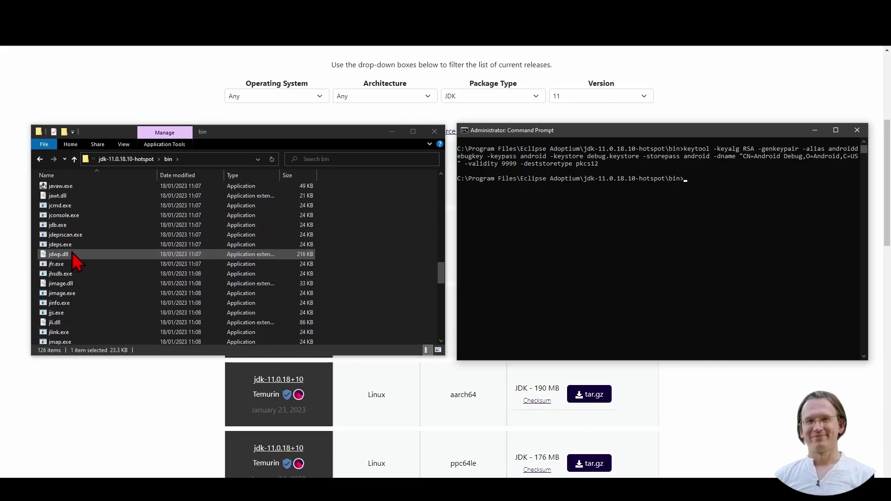
scroll(74, 258, "down", 5)
scroll(79, 267, "up", 3)
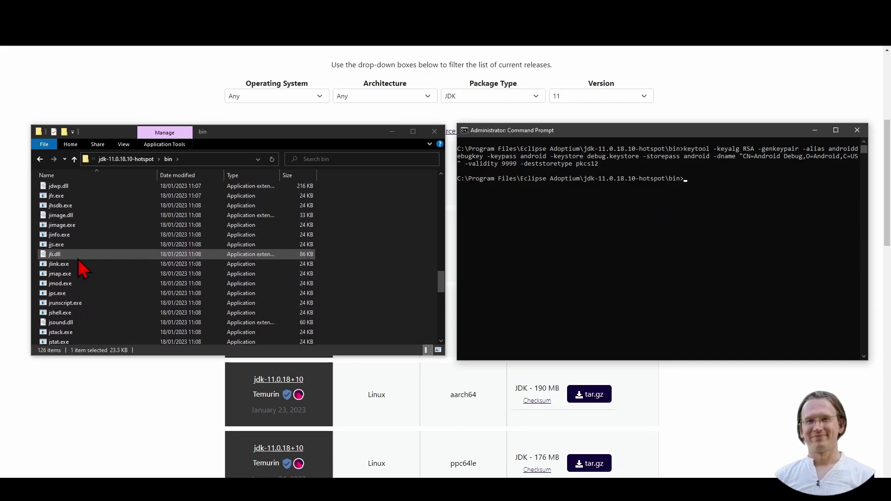
scroll(80, 255, "up", 16)
scroll(79, 249, "down", 6)
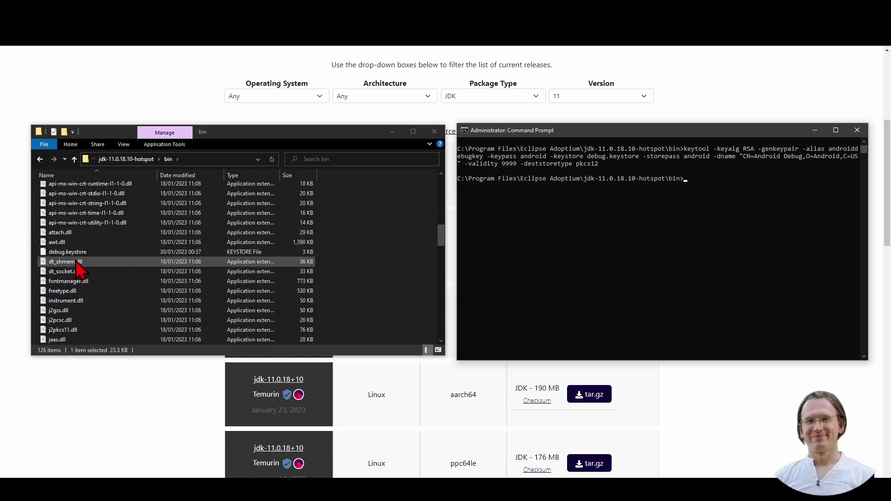
left_click(75, 253)
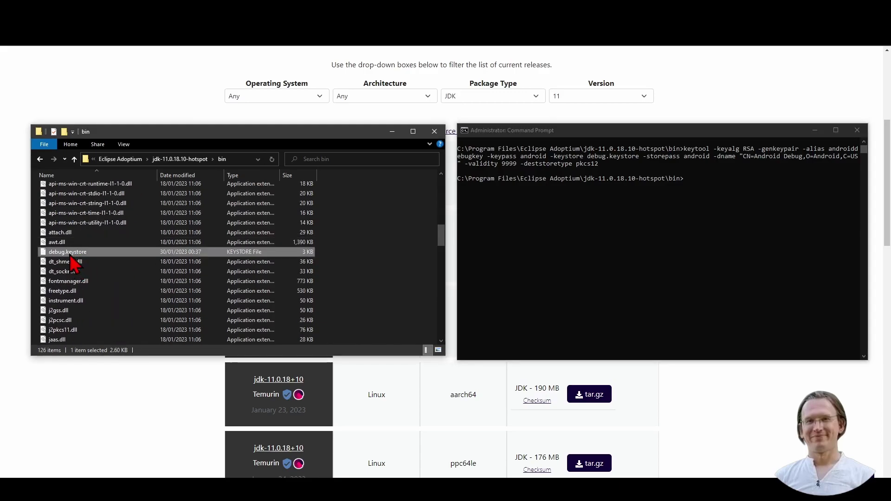
left_click(116, 482)
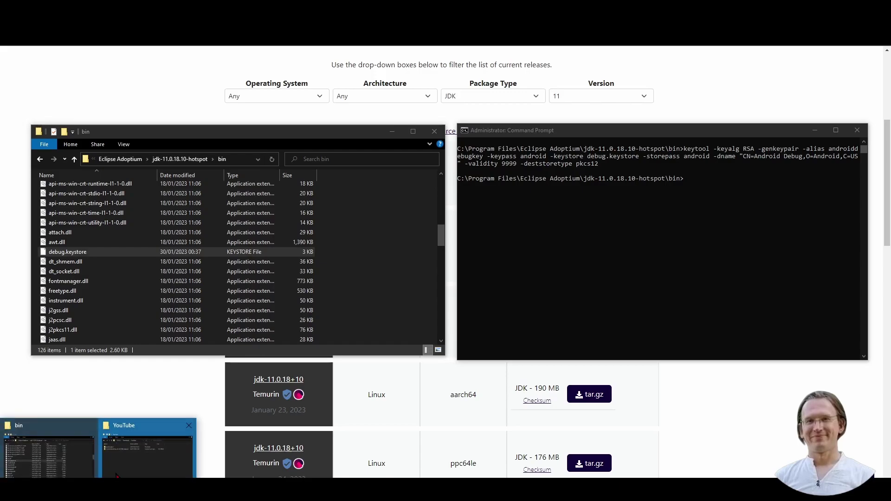
left_click(117, 475)
key("ctrl+v")
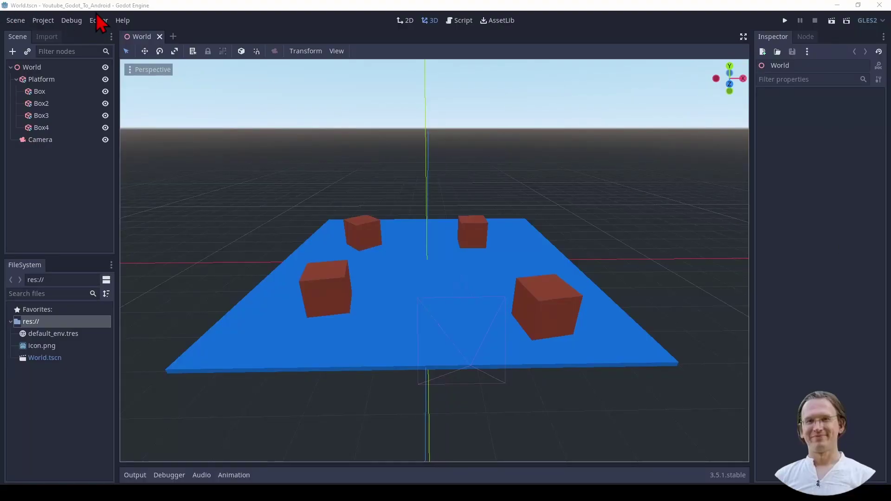
left_click(100, 20)
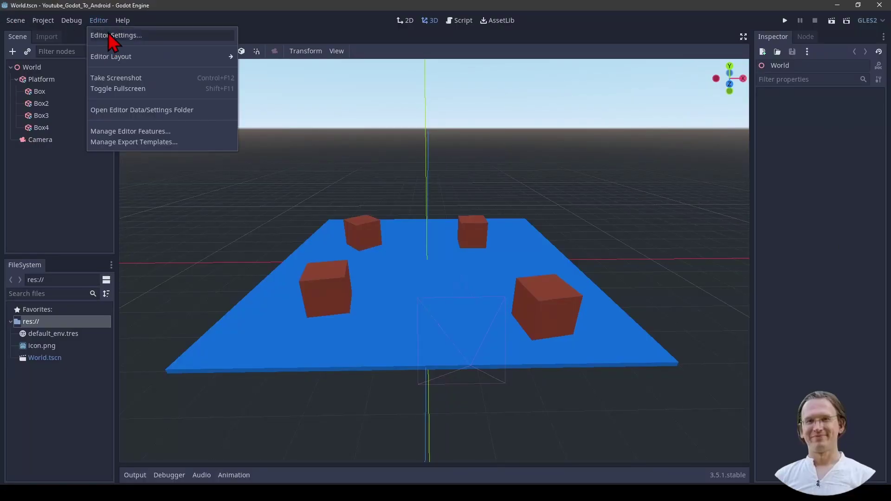
left_click(113, 37)
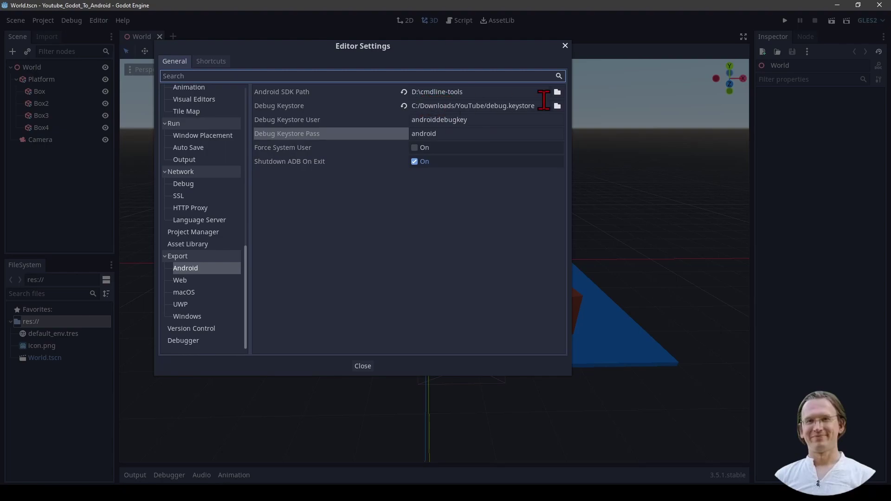
left_click_drag(429, 107, 531, 106)
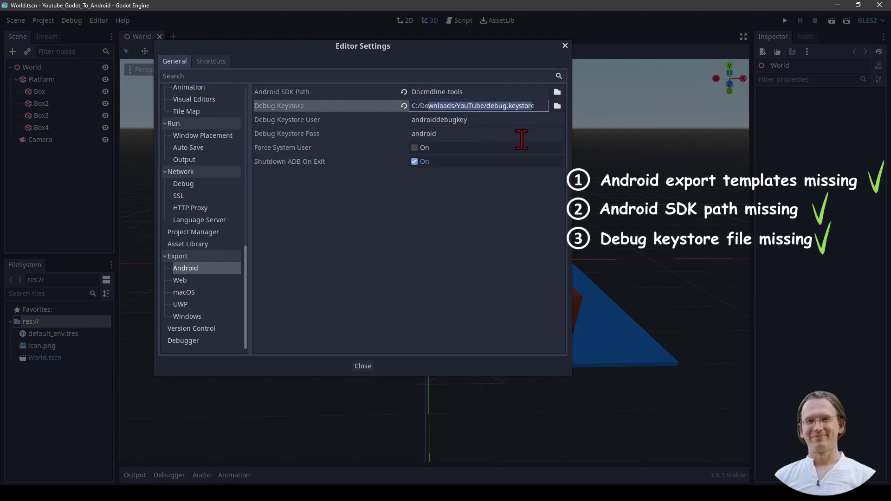
left_click(557, 105)
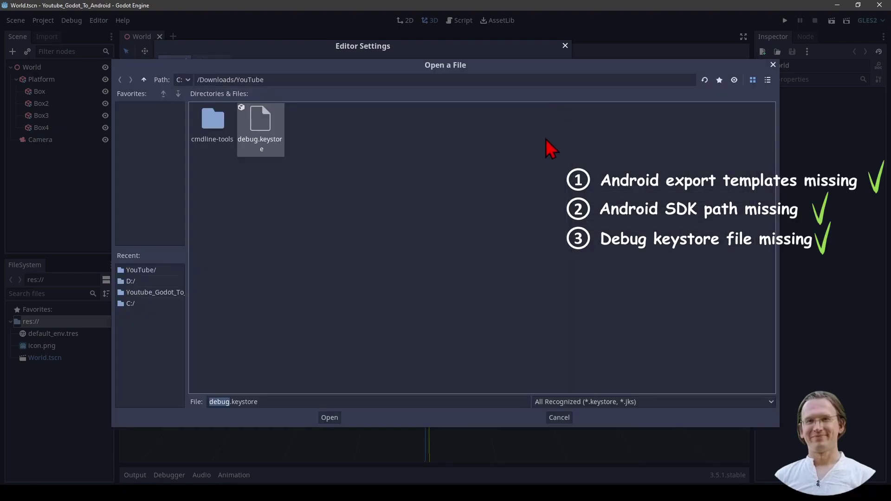
double_click(294, 148)
left_click(437, 119)
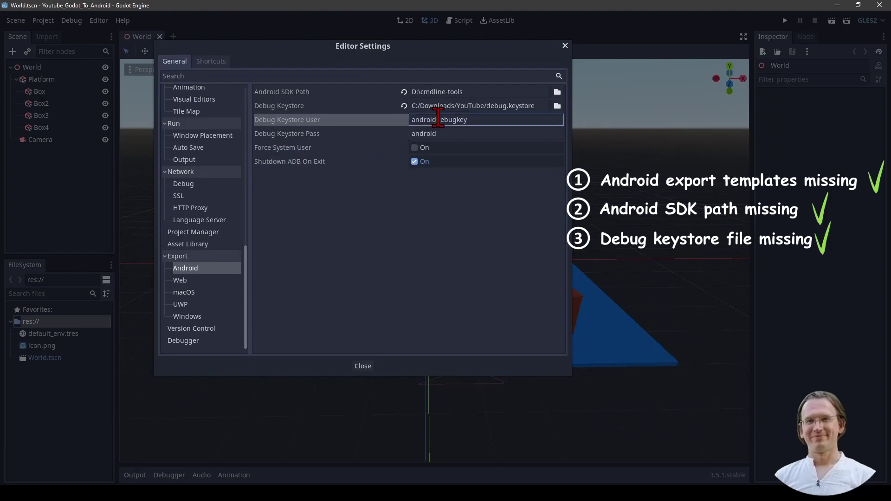
double_click(418, 134)
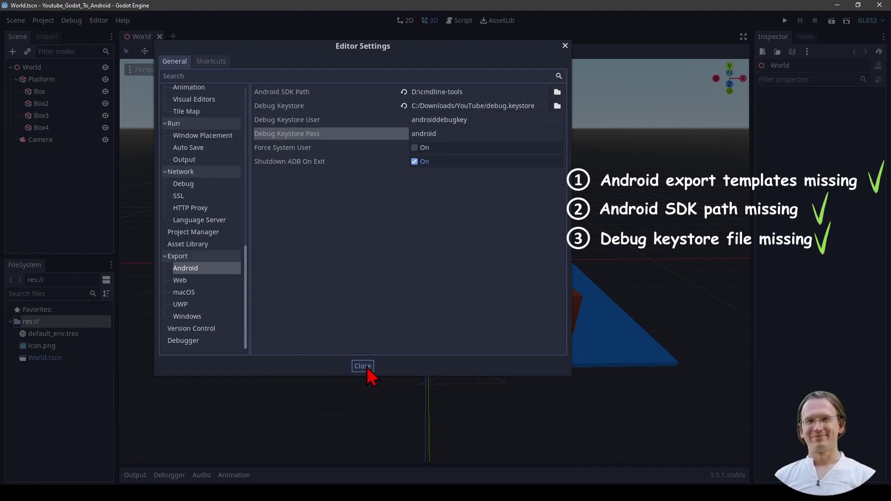
left_click(367, 368)
Export the Android preset with debug as TestExport.apk into Downloads/YouTube.
left_click(44, 21)
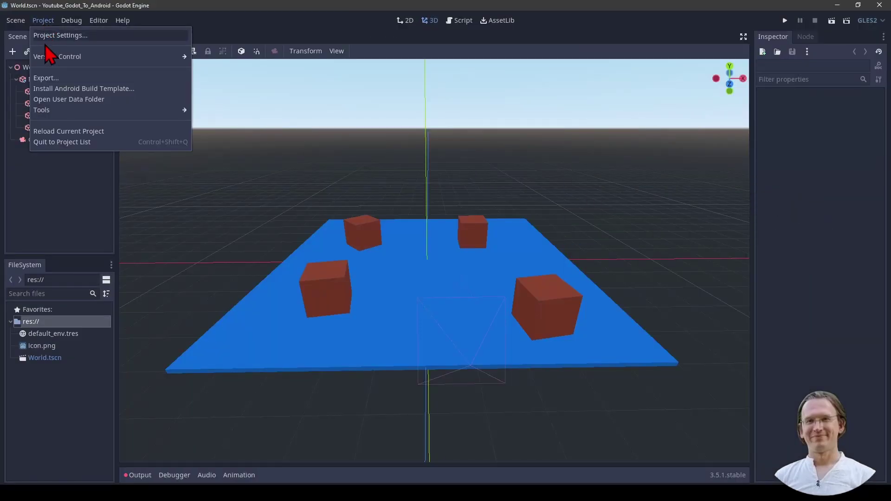
left_click(42, 77)
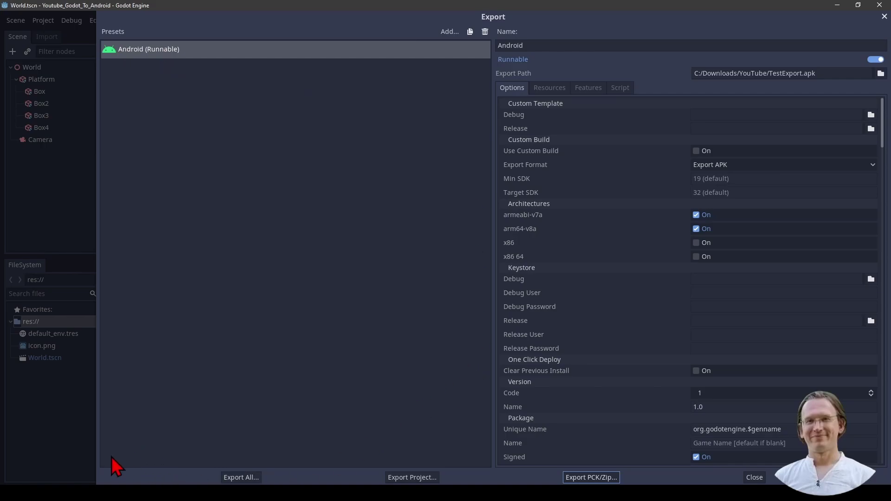
left_click(407, 478)
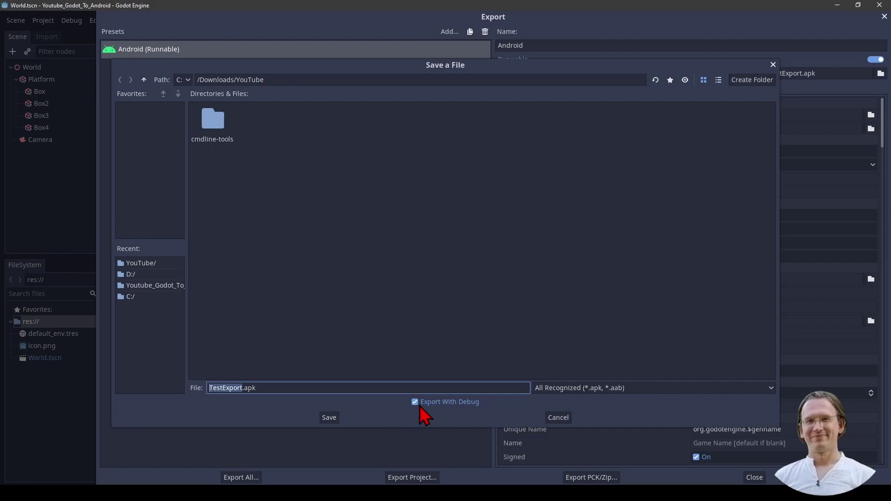
left_click(329, 417)
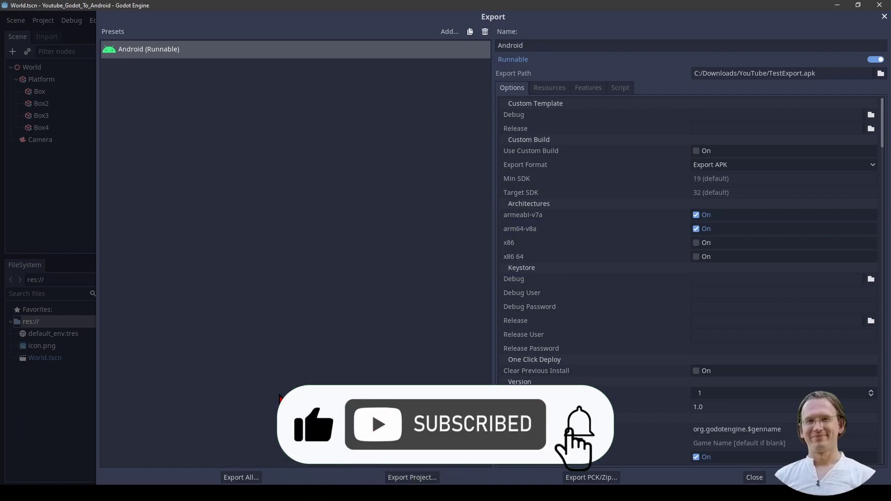
key("alt+Tab")
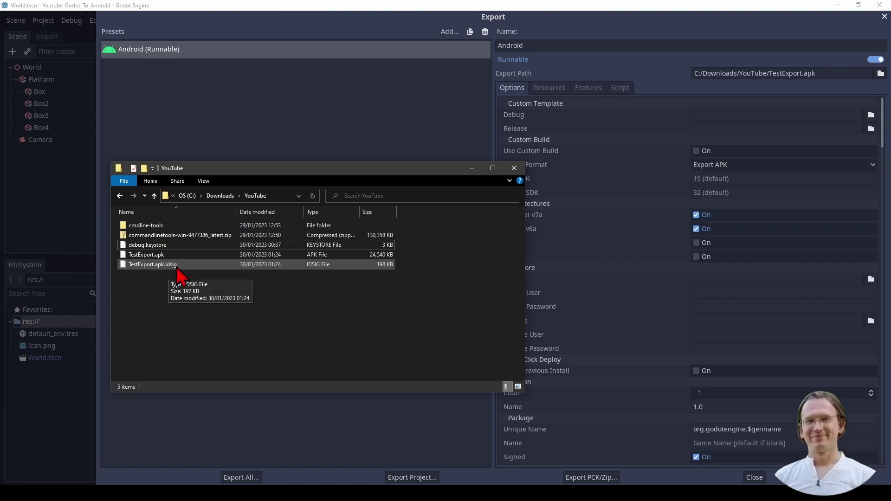
Box-select TestExport.apk and TestExport.apk.idsig in the YouTube folder.
left_click_drag(178, 275, 162, 257)
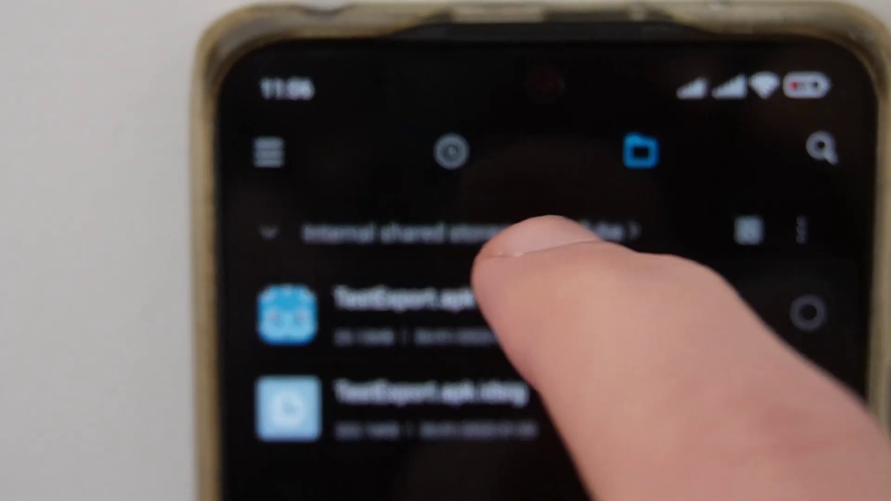
Install the Youtube_Godot_To_Android app from TestExport.apk on the phone.
left_click(352, 297)
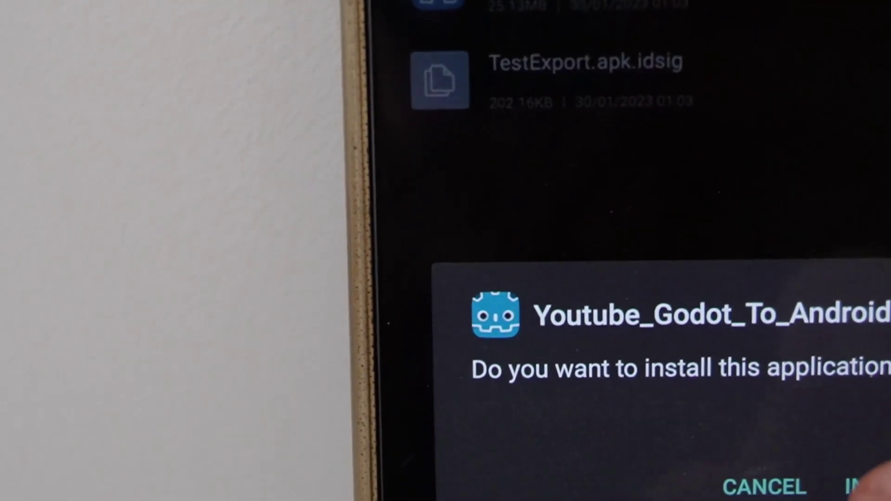
left_click(880, 473)
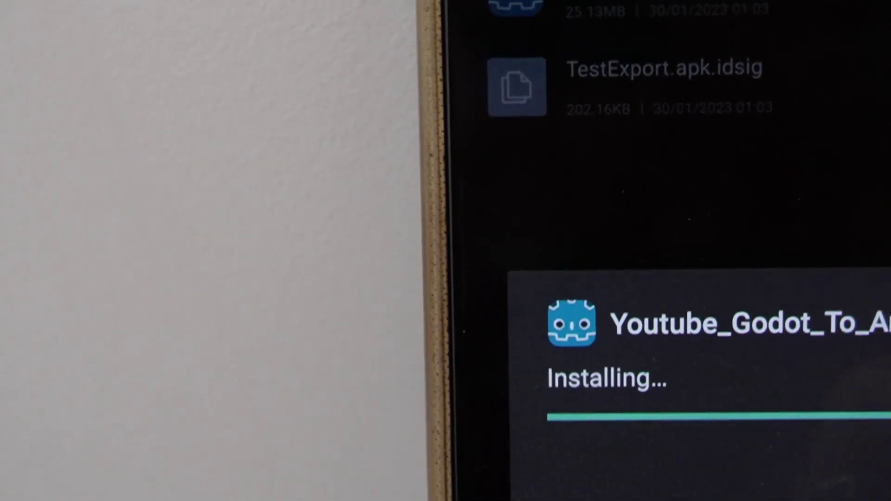